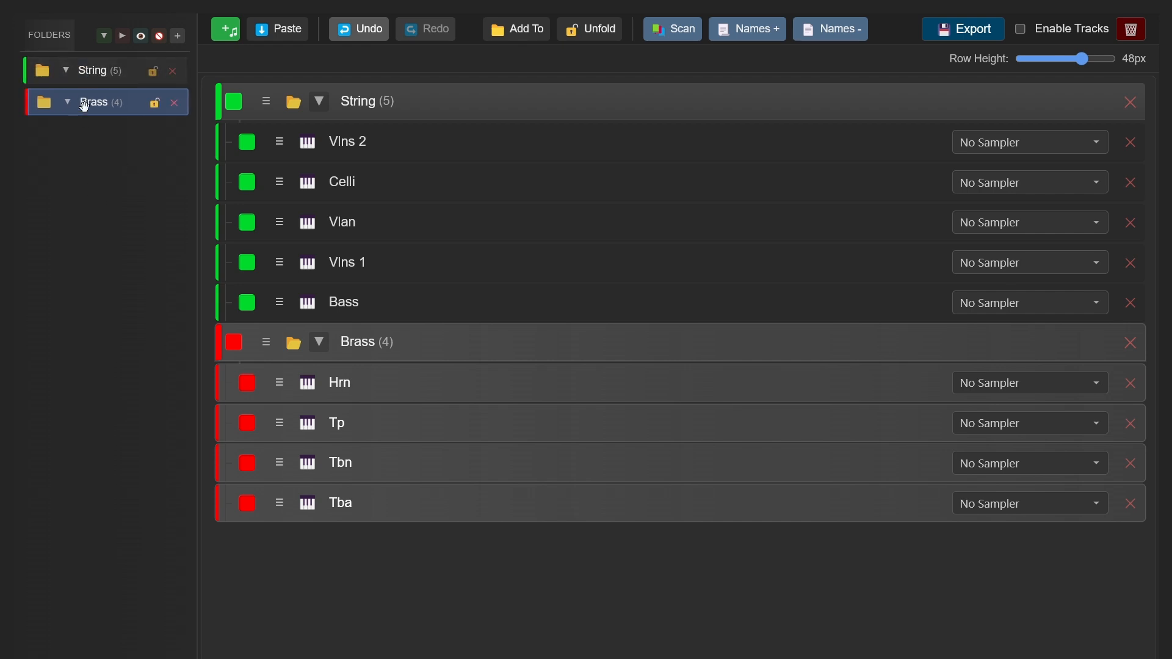
Collapse the Brass and String folders individually and expand both again.
left_click_drag(102, 104, 100, 128)
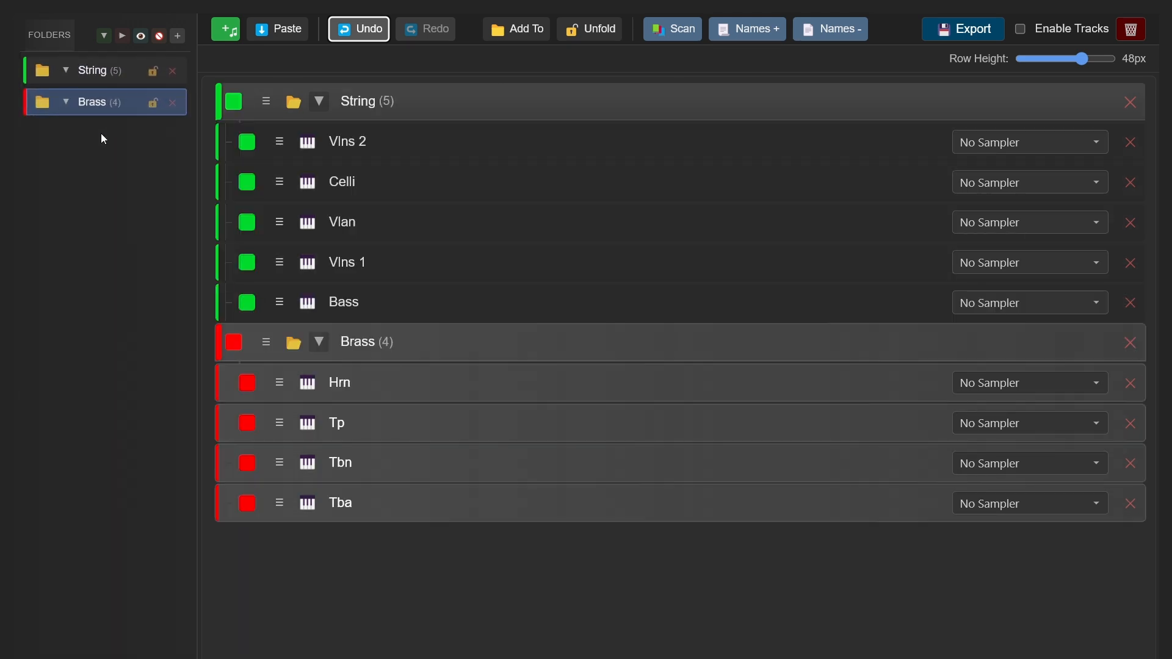
left_click(67, 101)
left_click(66, 72)
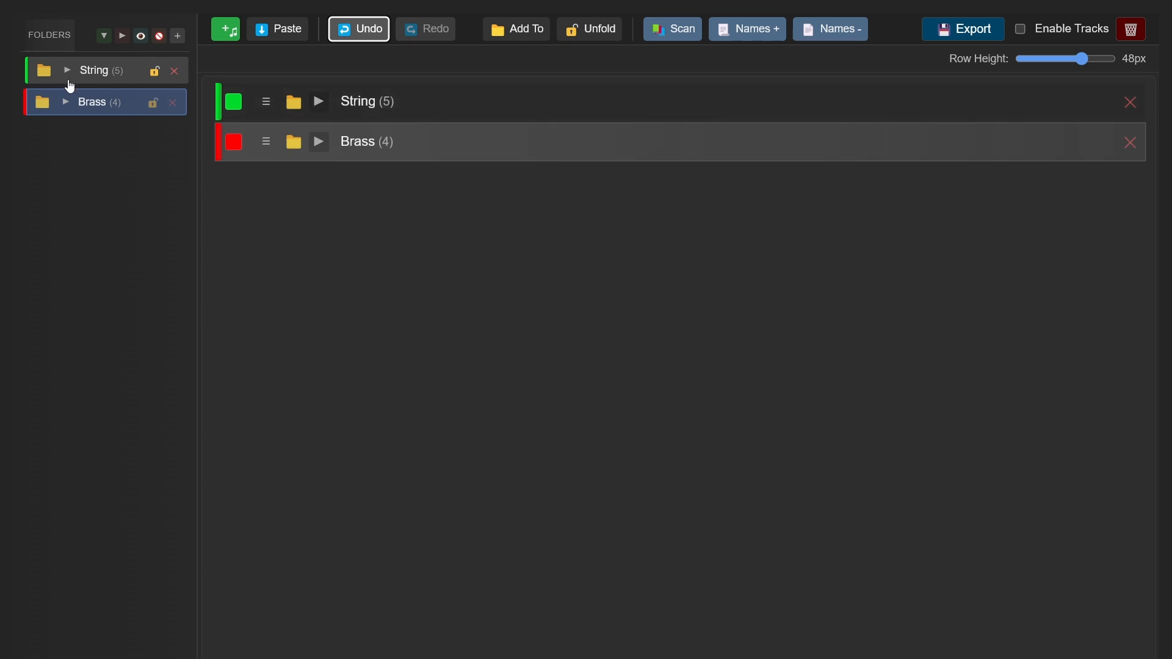
left_click(67, 102)
left_click(67, 78)
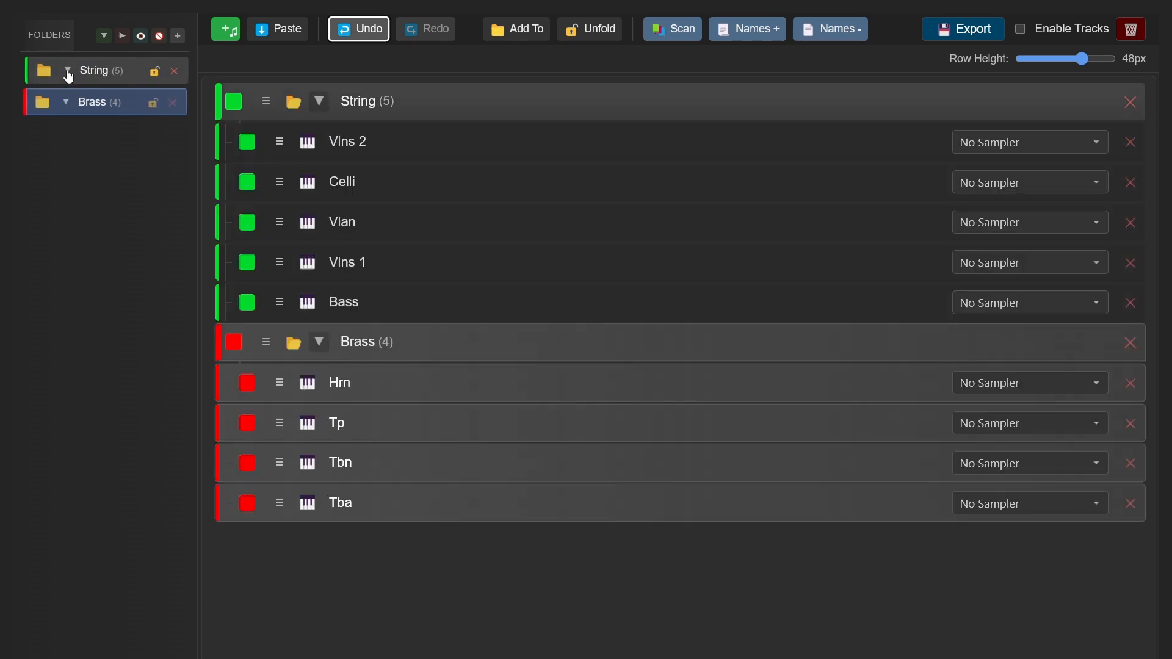
Select the String and Brass folders and toggle all folders between collapsed and expanded, ending with everything collapsed.
left_click(112, 71)
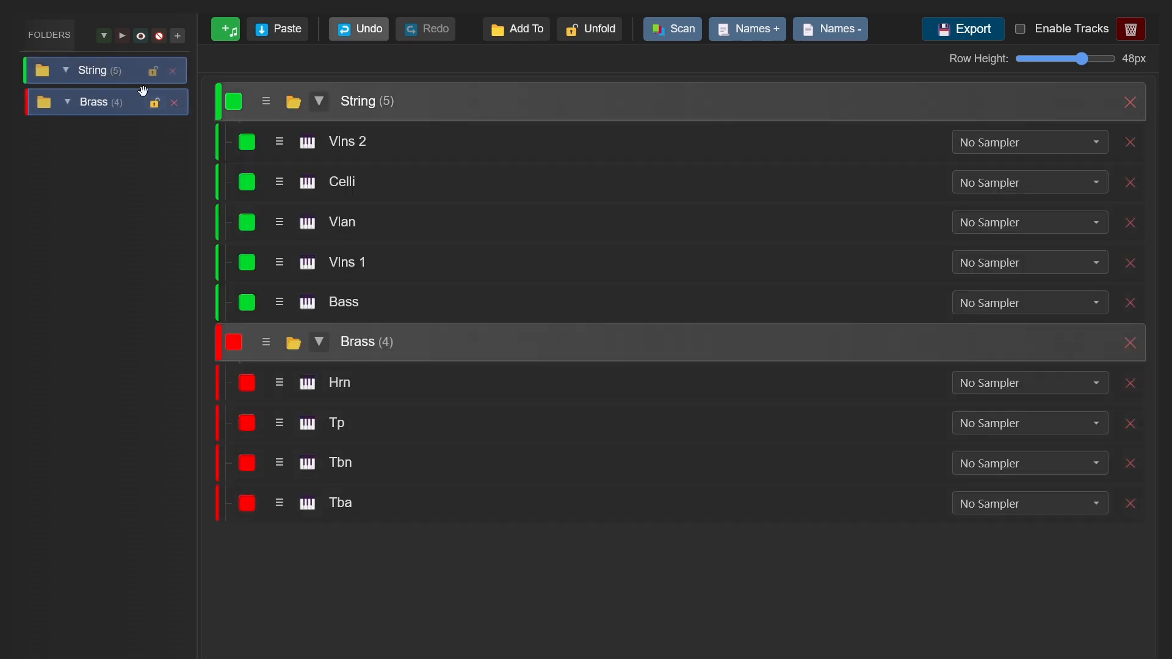
left_click(121, 36)
left_click(104, 36)
left_click(122, 36)
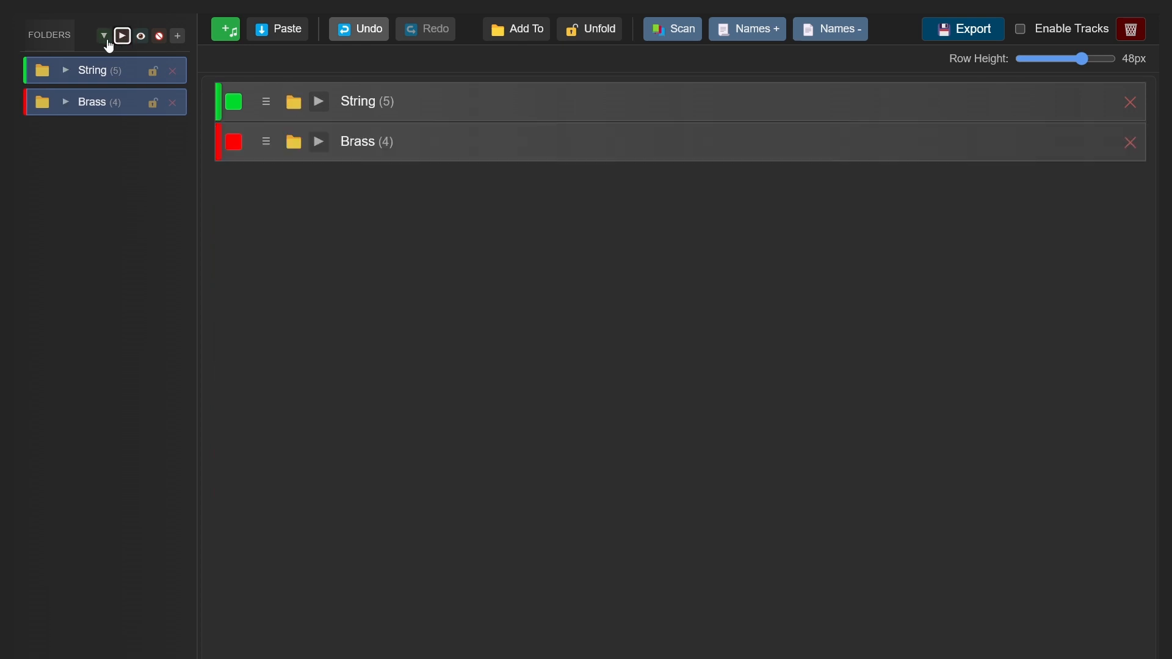
left_click(105, 37)
left_click(121, 37)
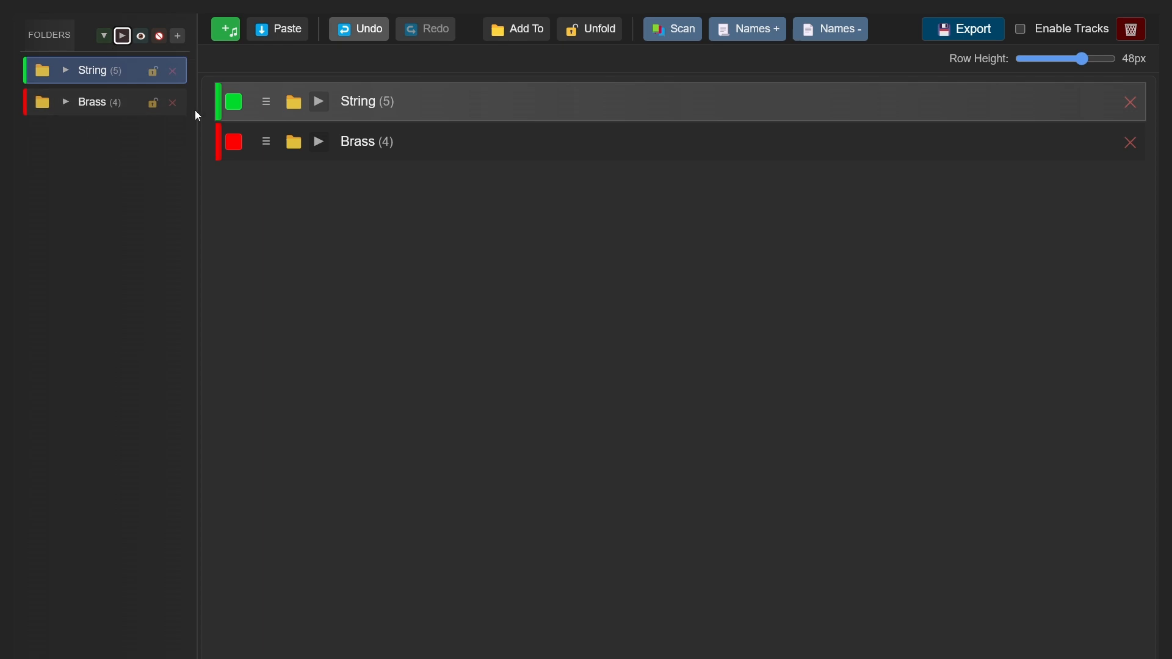
Add four new empty folders, all collapsed, and four unnamed tracks below them.
left_click(177, 36)
left_click(177, 37)
left_click(177, 37)
left_click(177, 36)
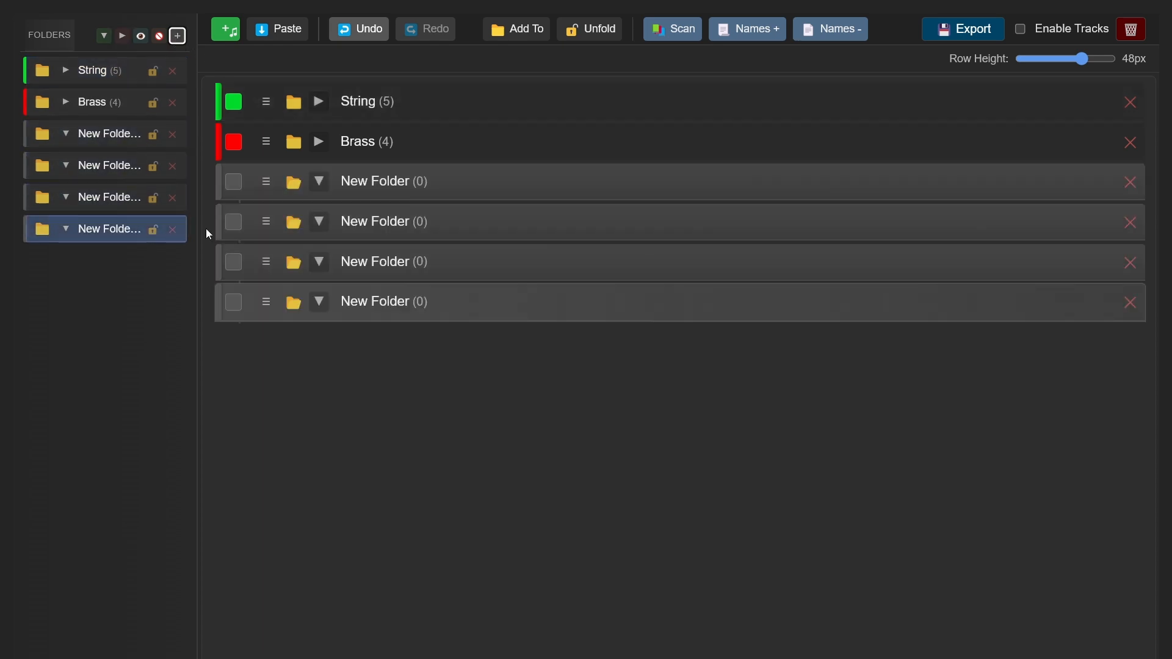
left_click(104, 36)
left_click(121, 37)
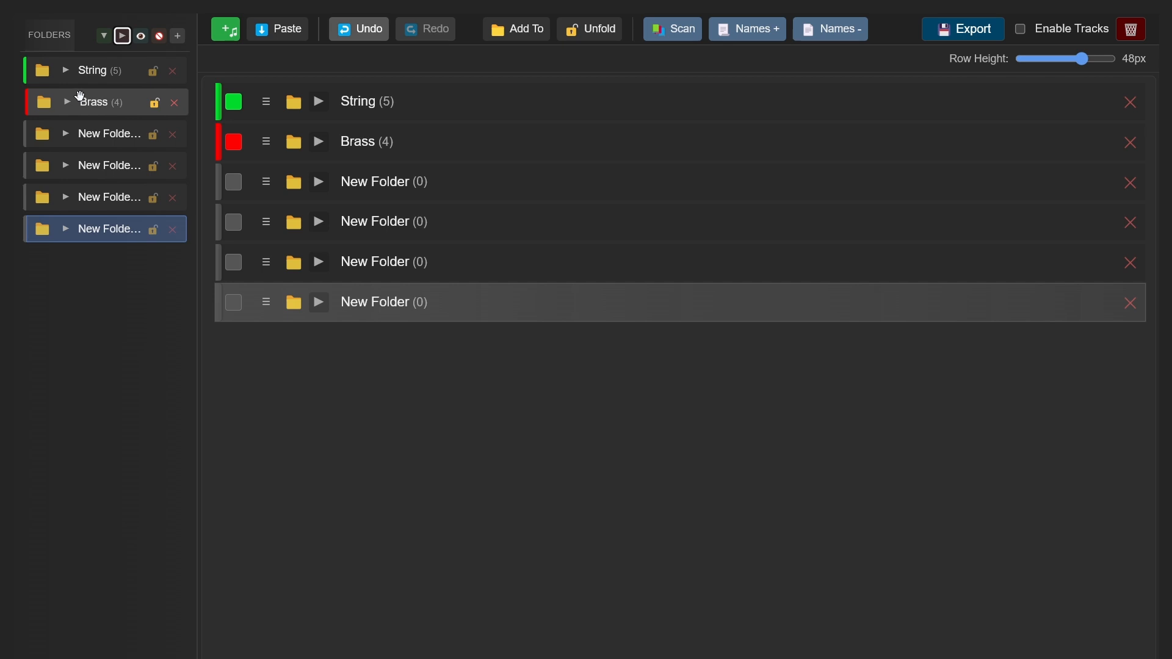
left_click(225, 29)
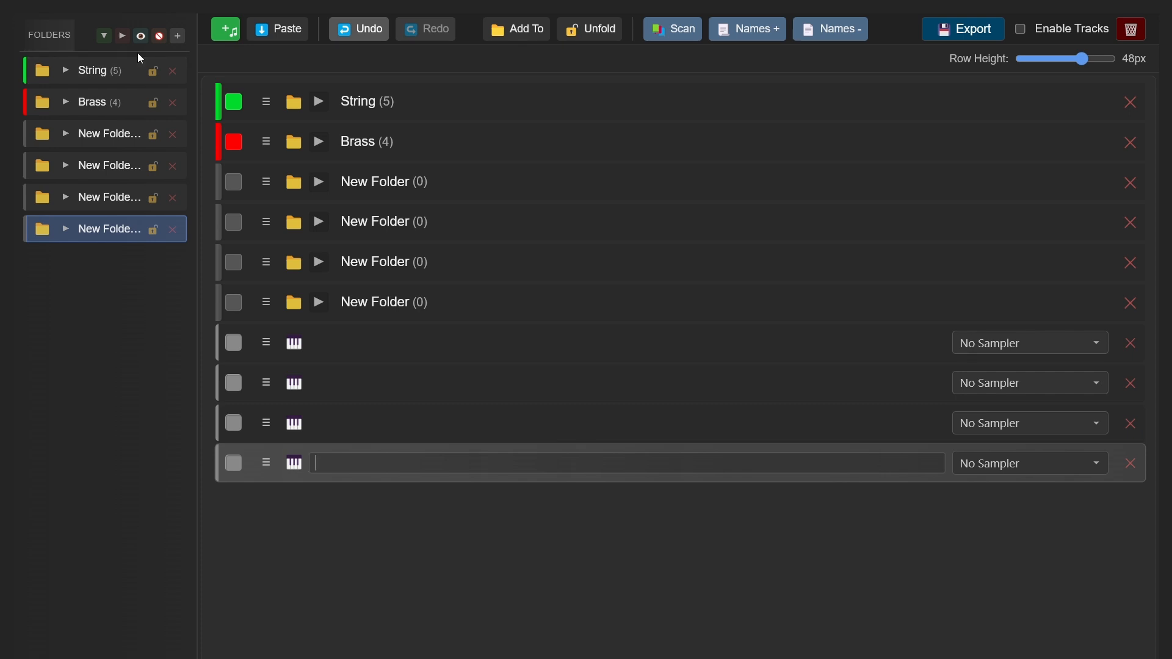
Hide the String folder, and hide the Brass folder together with the first new folder.
left_click(121, 81)
left_click(159, 36)
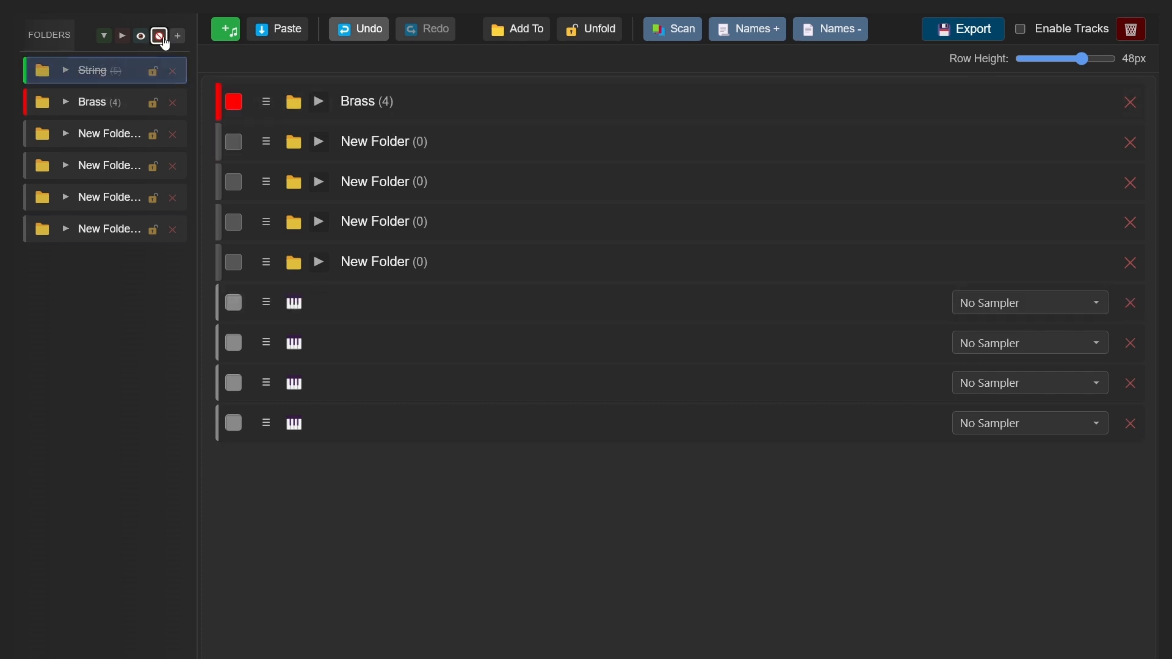
left_click(125, 96)
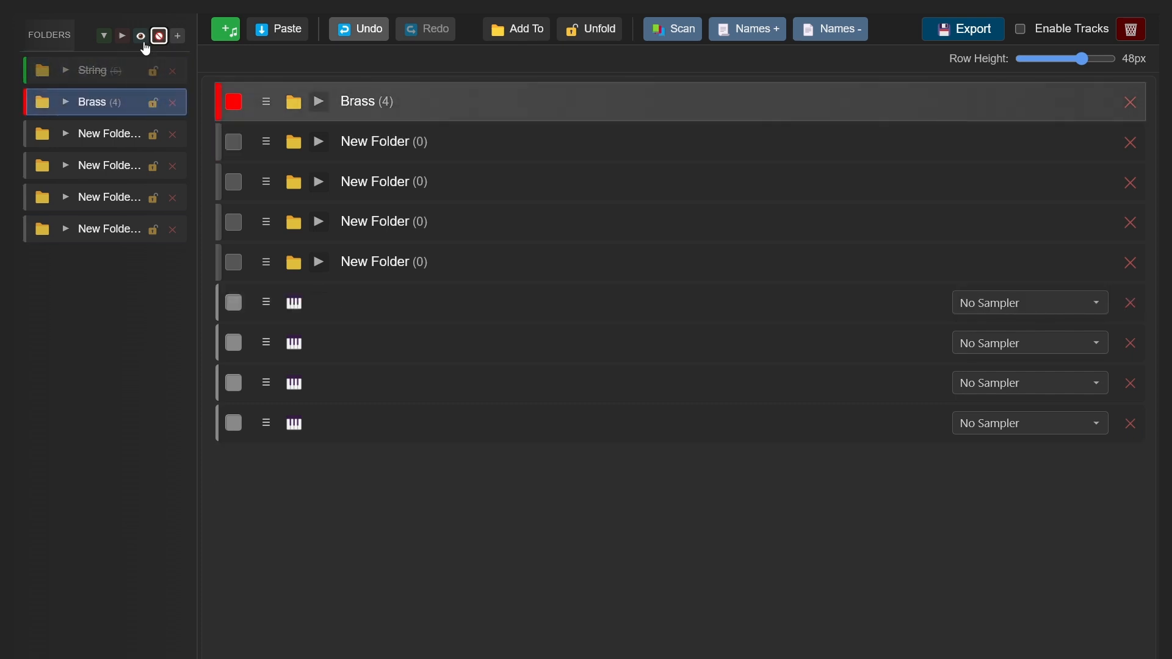
left_click(105, 135, "ctrl")
left_click(159, 41)
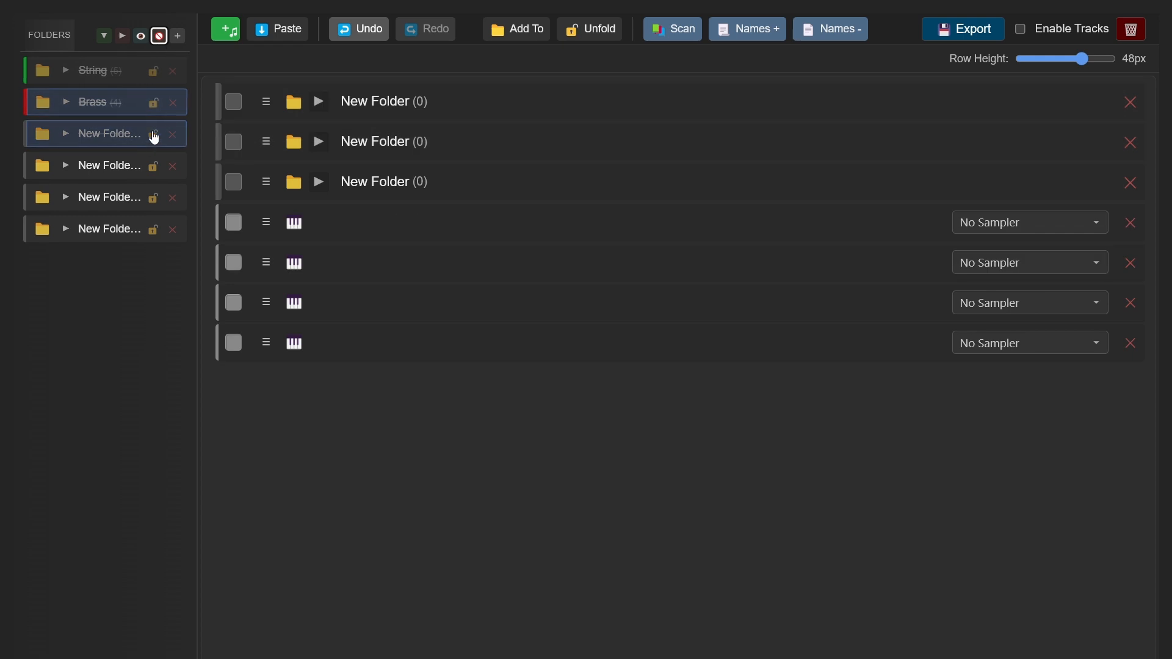
Bring the hidden Brass, String and first new folder back into the track list.
key("ctrl+z")
left_click(126, 74)
left_click(141, 36)
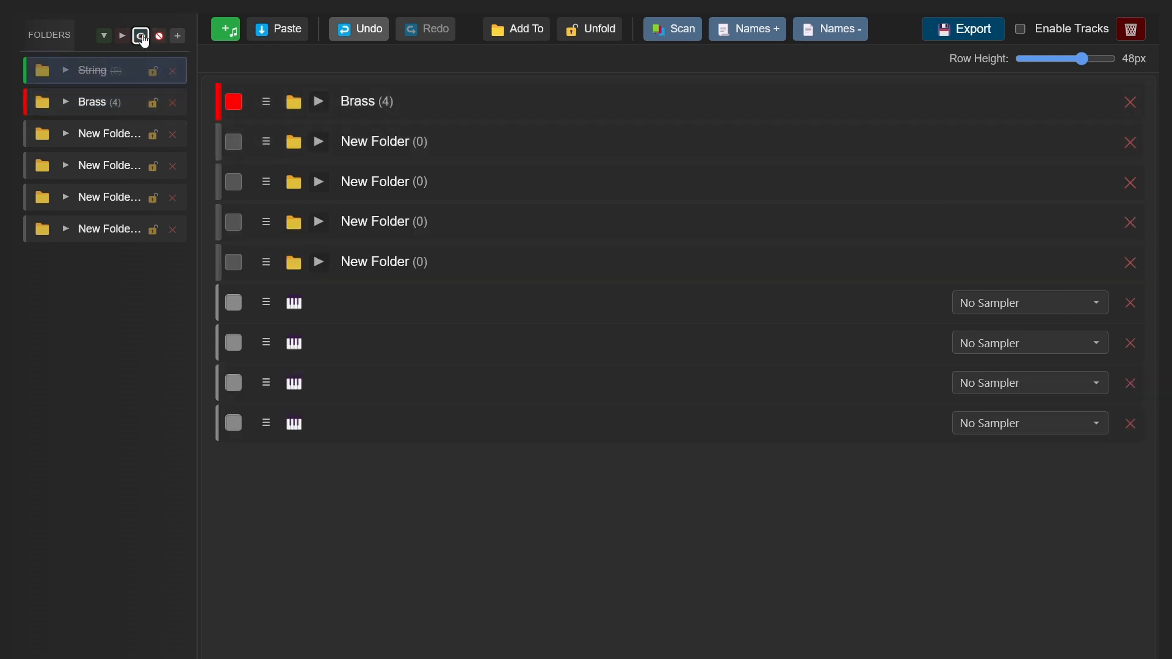
left_click(156, 38)
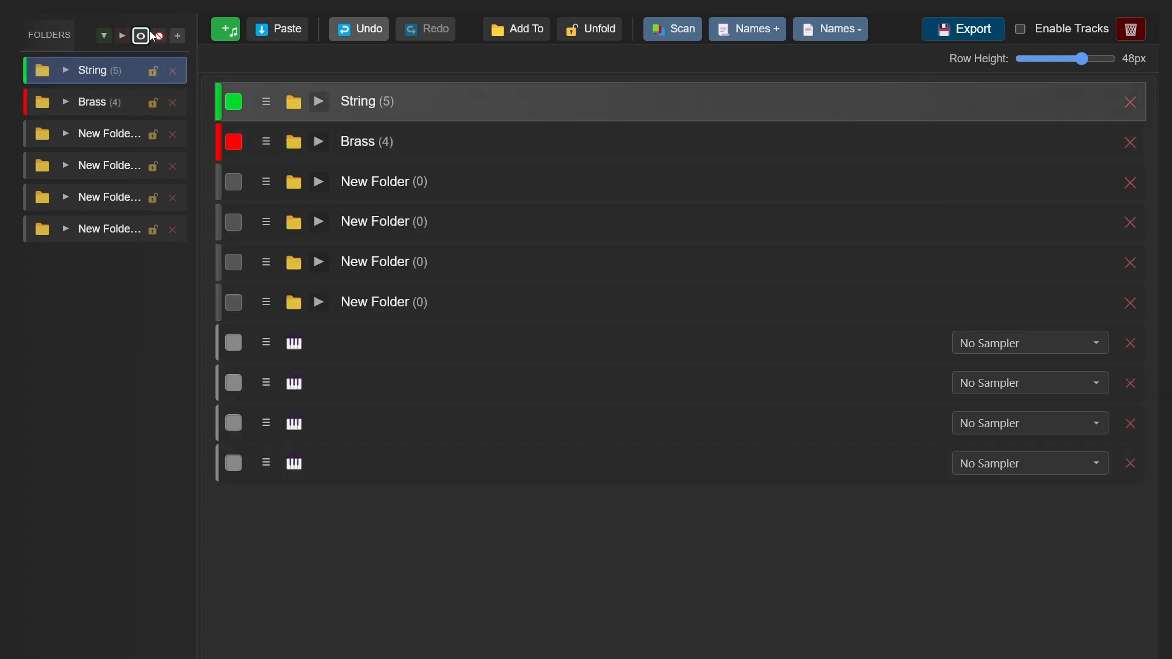
left_click(141, 36)
left_click(351, 33)
left_click(410, 33)
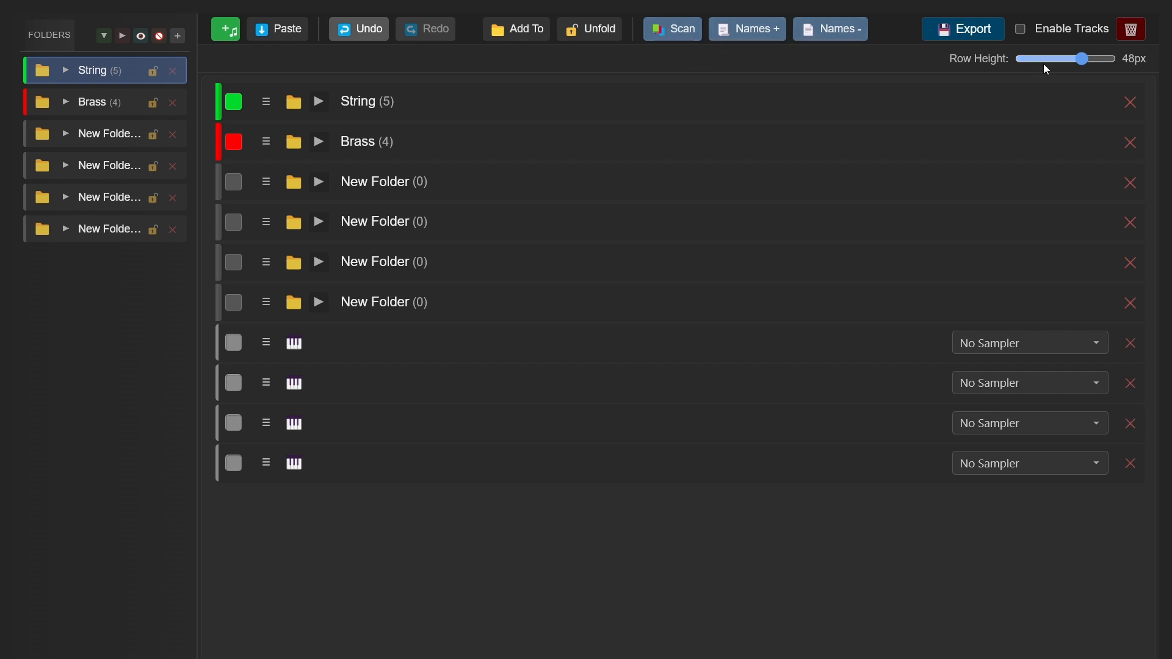
Delete the String, Brass and four new folders and the four unnamed tracks one by one.
left_click(1129, 103)
left_click(1126, 110)
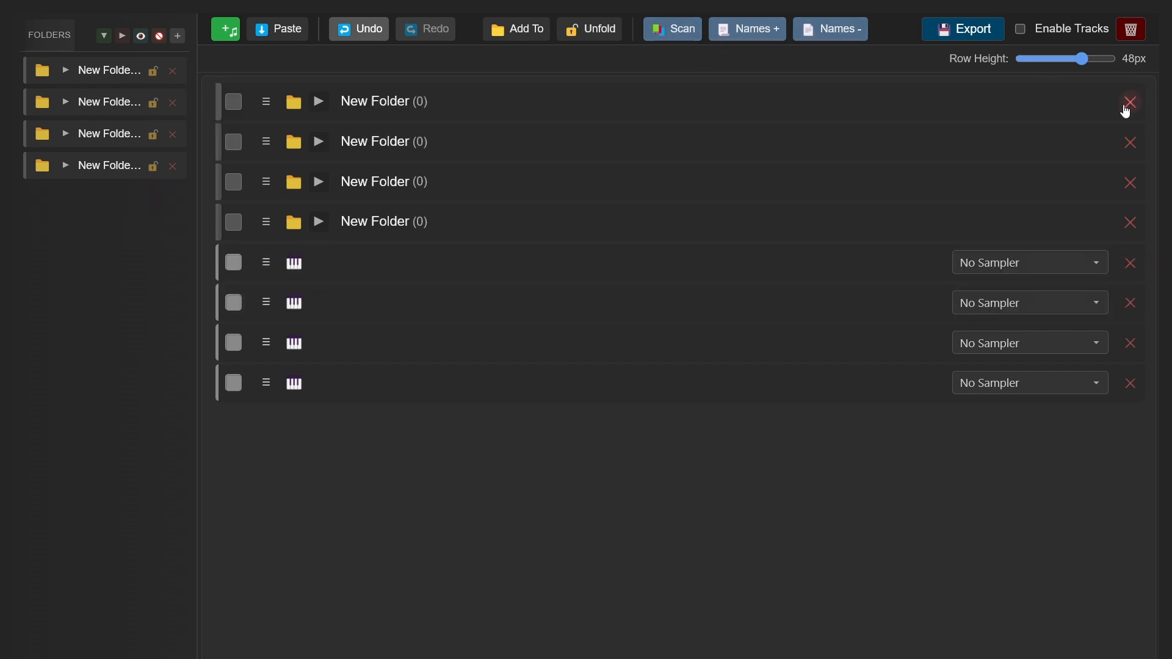
left_click(1127, 111)
left_click(1128, 110)
left_click(1130, 108)
left_click(1132, 108)
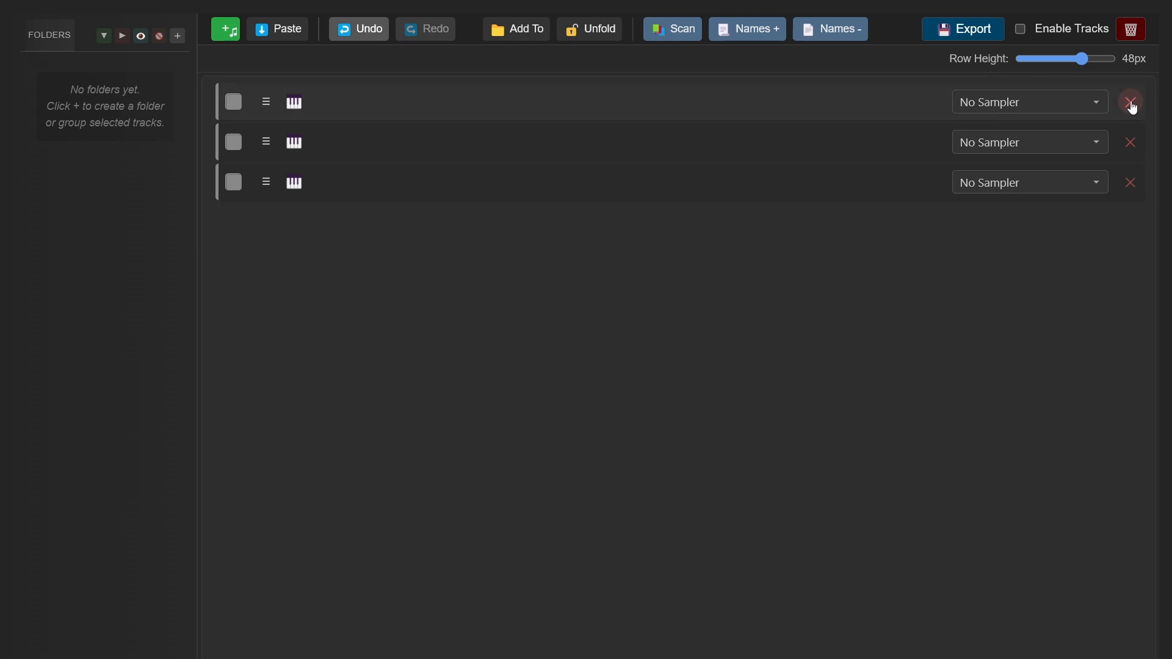
left_click(1132, 108)
left_click(1130, 104)
left_click(1130, 103)
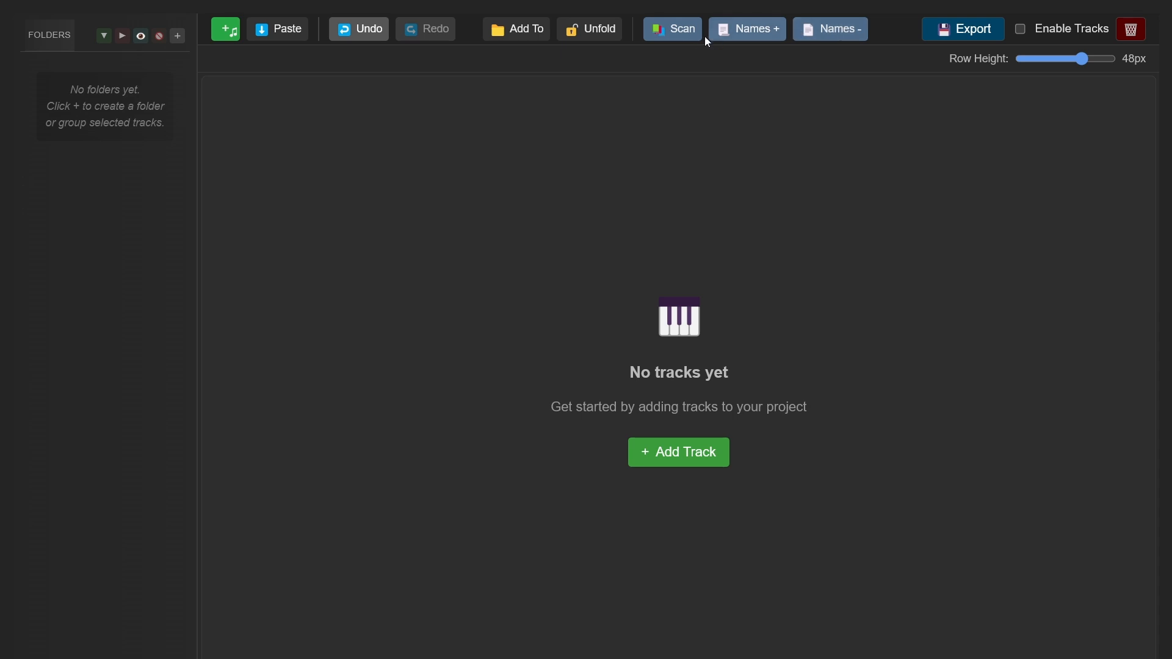
Scan the Cinebrass library folder for patches and reduce the track row height to 22px.
left_click(687, 33)
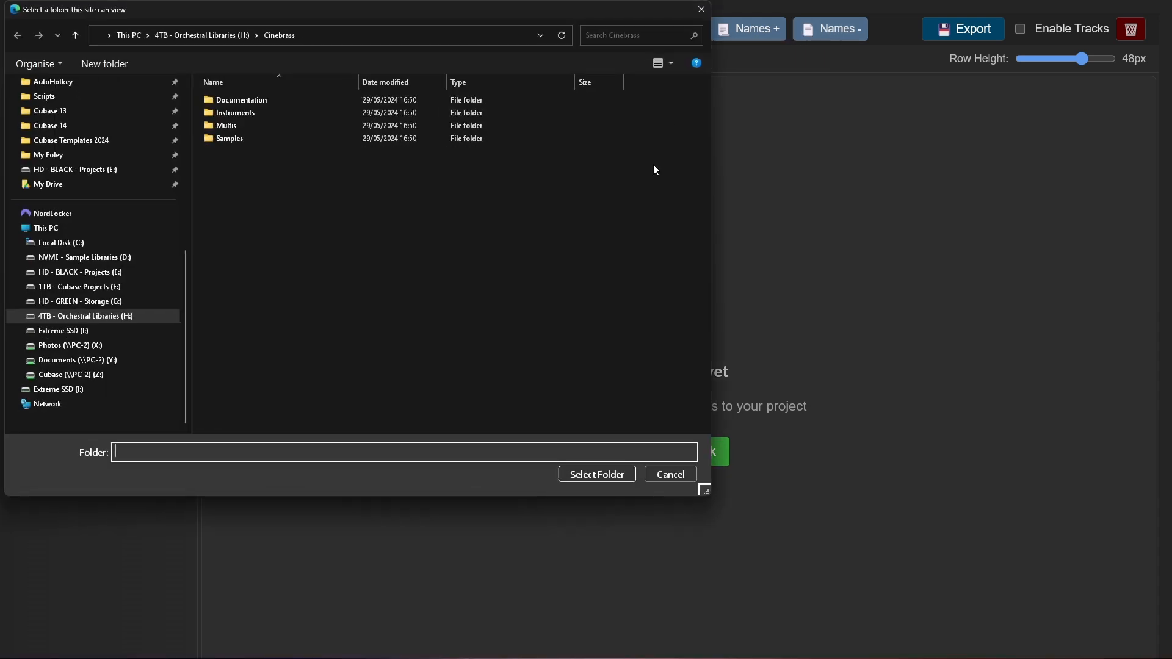
left_click_drag(427, 9, 700, 89)
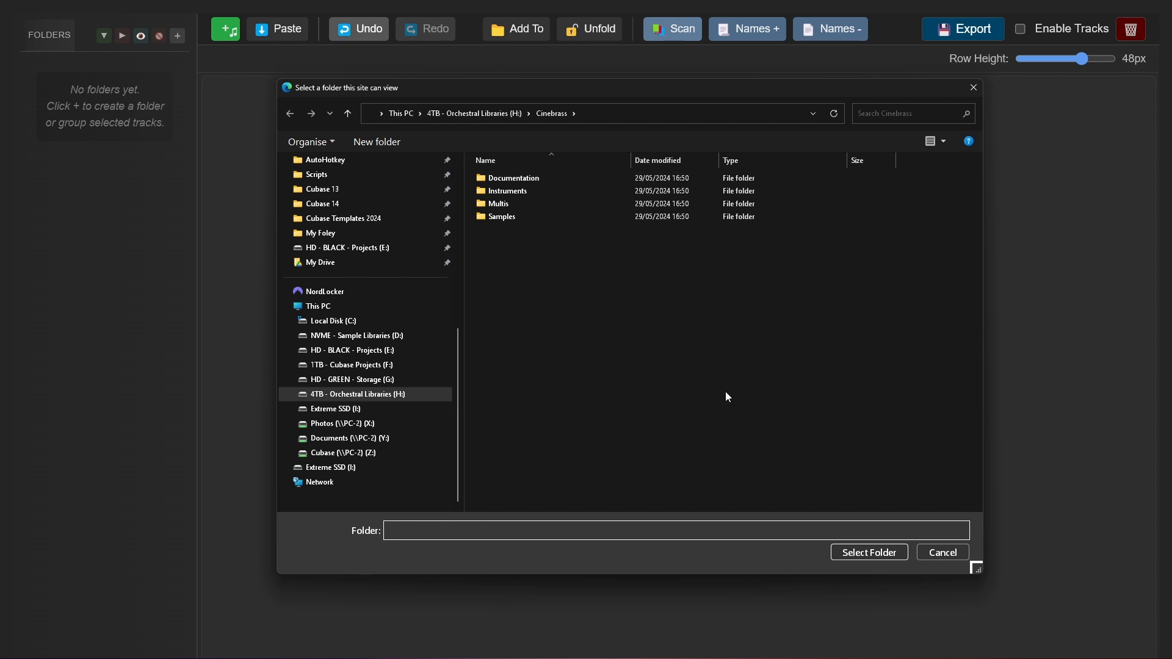
left_click(870, 552)
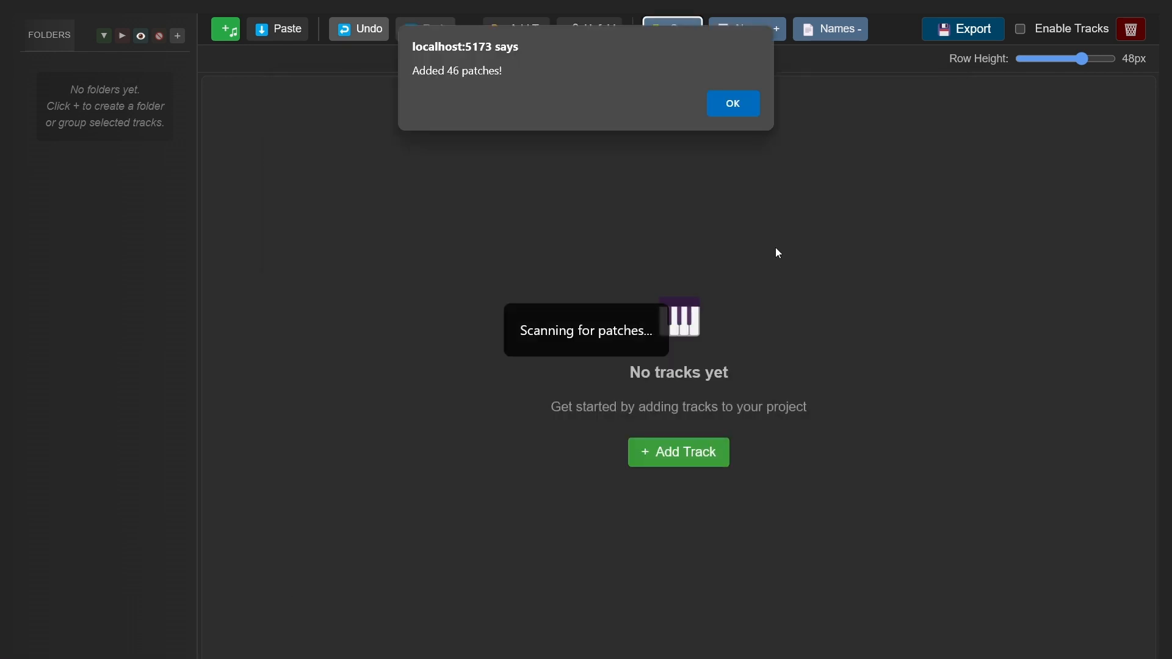
left_click(731, 104)
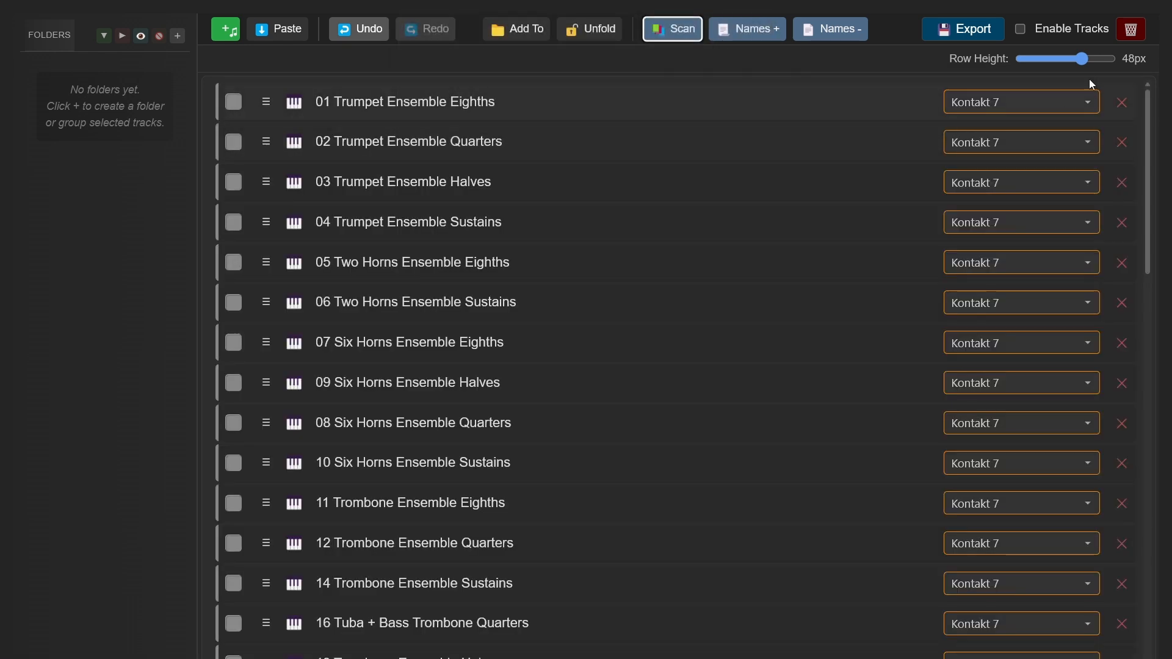
left_click_drag(1093, 61, 1015, 61)
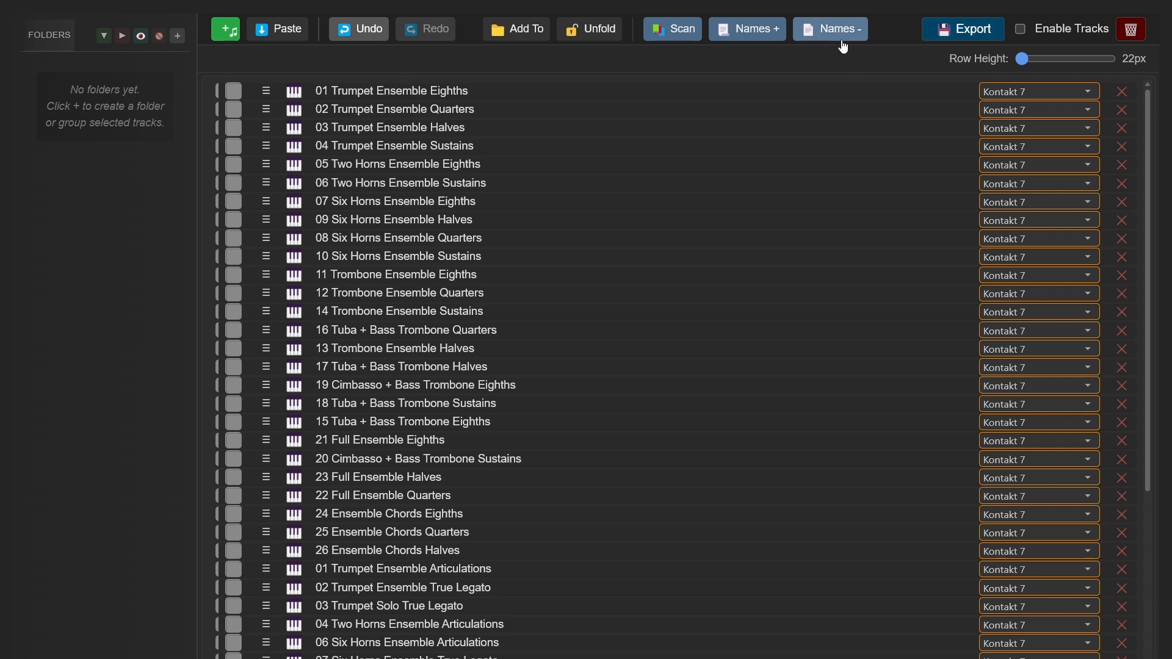
Clear all tracks and scan the EW Gypsy folder inside East West for patches, allowing the site to view its files.
left_click(1129, 29)
left_click(667, 104)
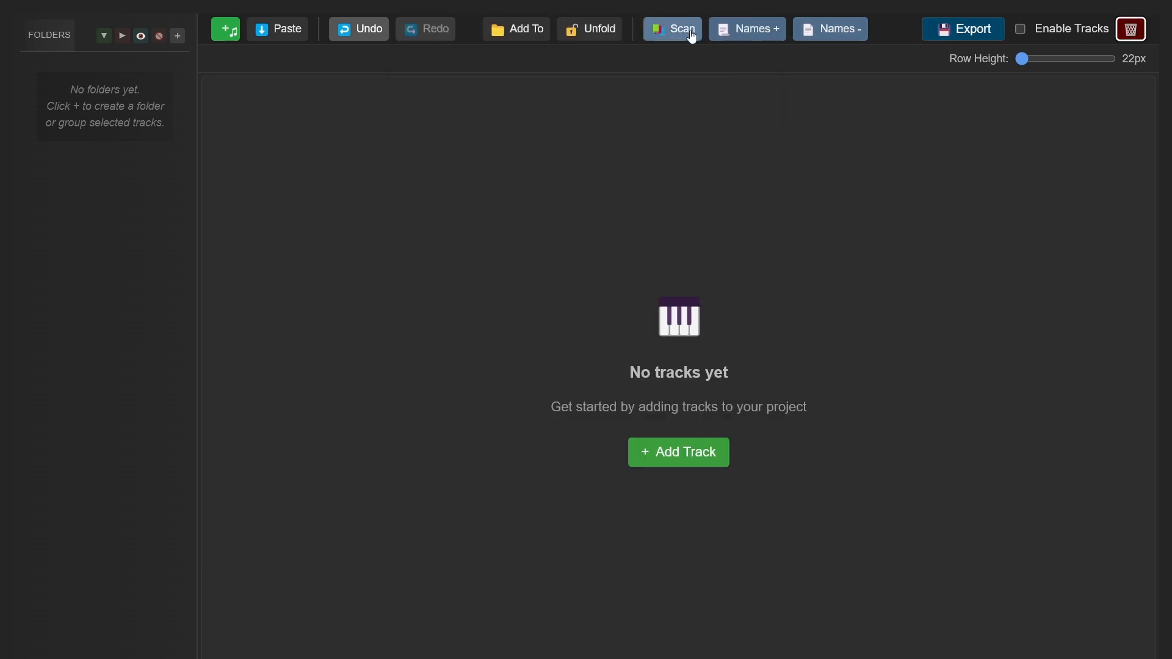
left_click(675, 30)
left_click(464, 114)
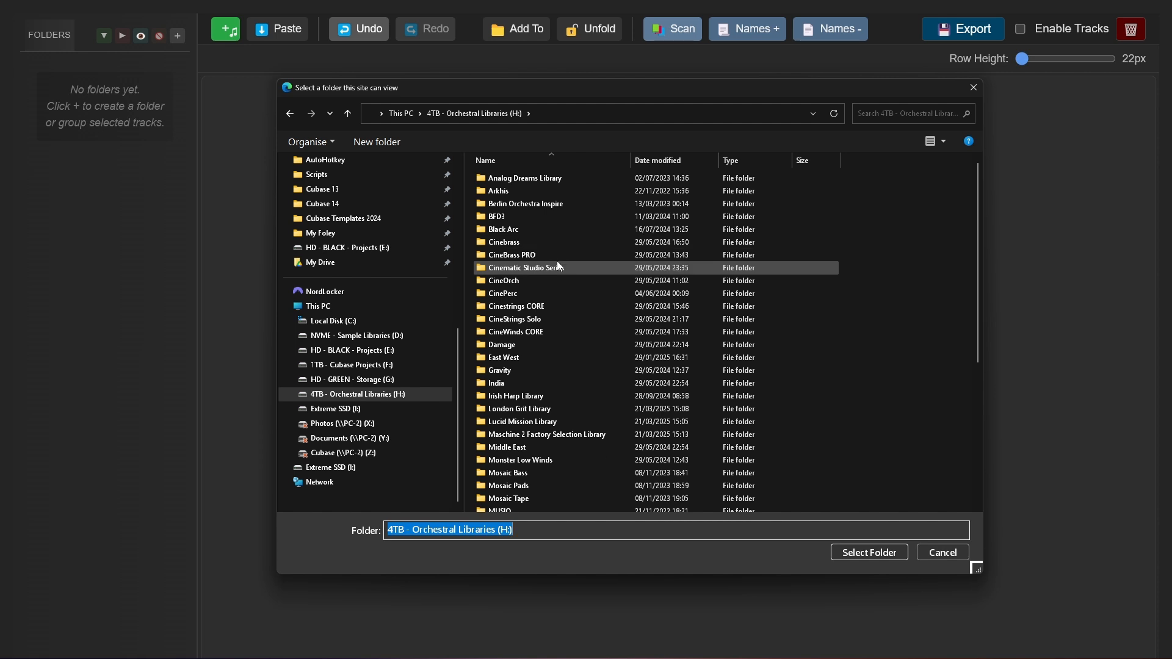
double_click(545, 357)
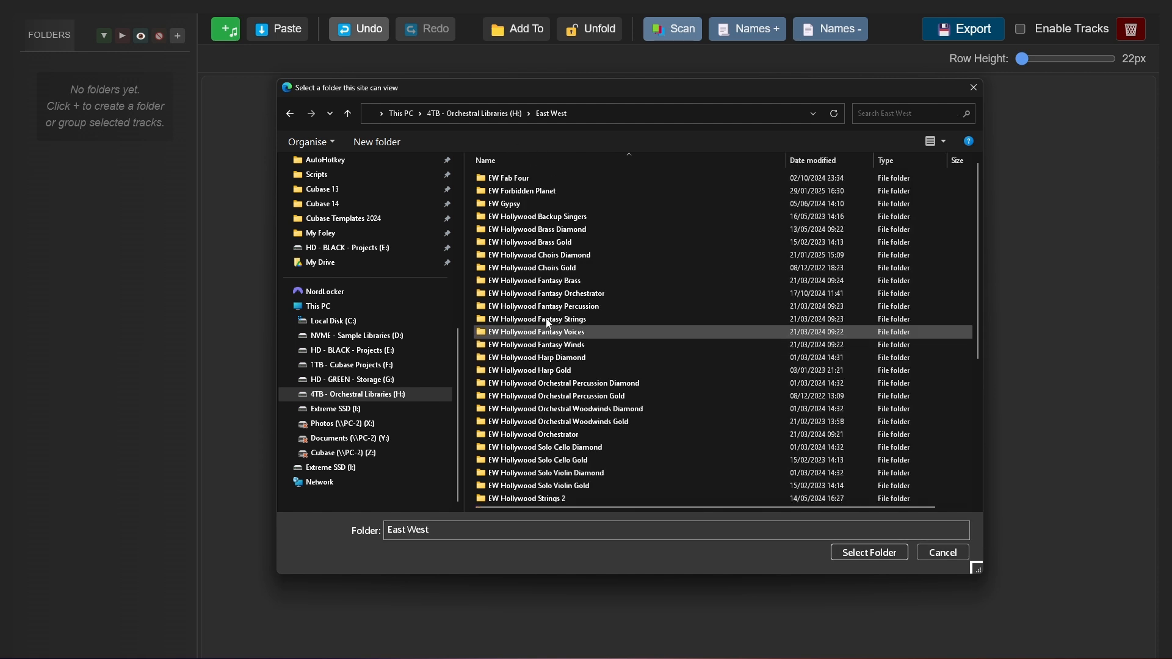
left_click(610, 203)
left_click(869, 552)
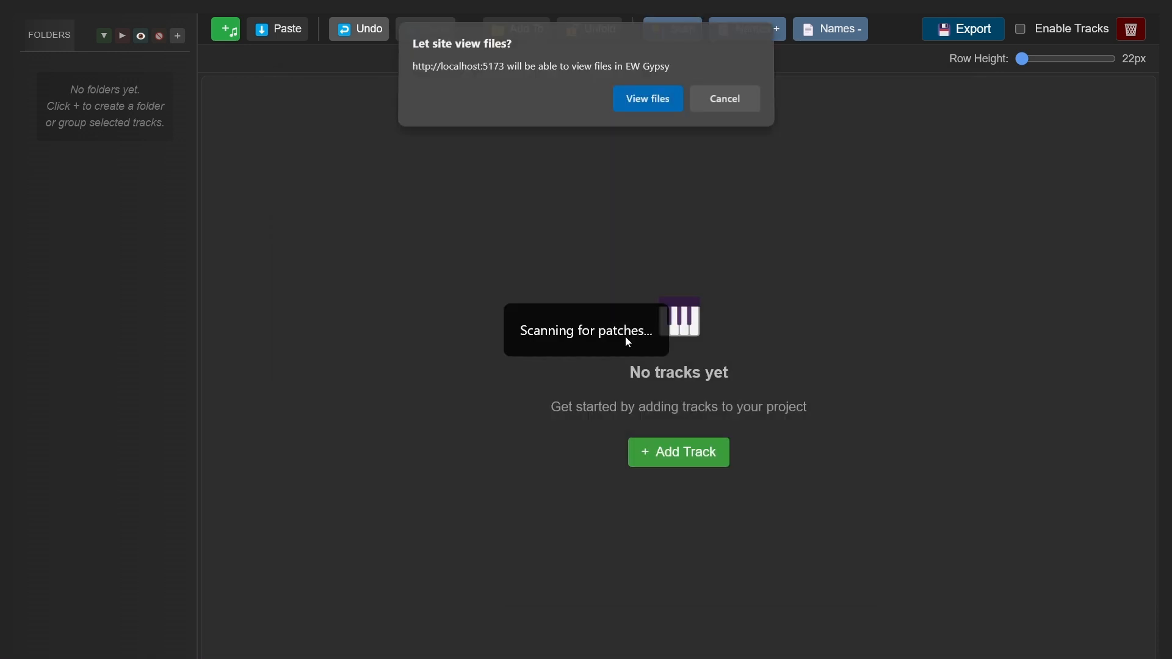
left_click(645, 101)
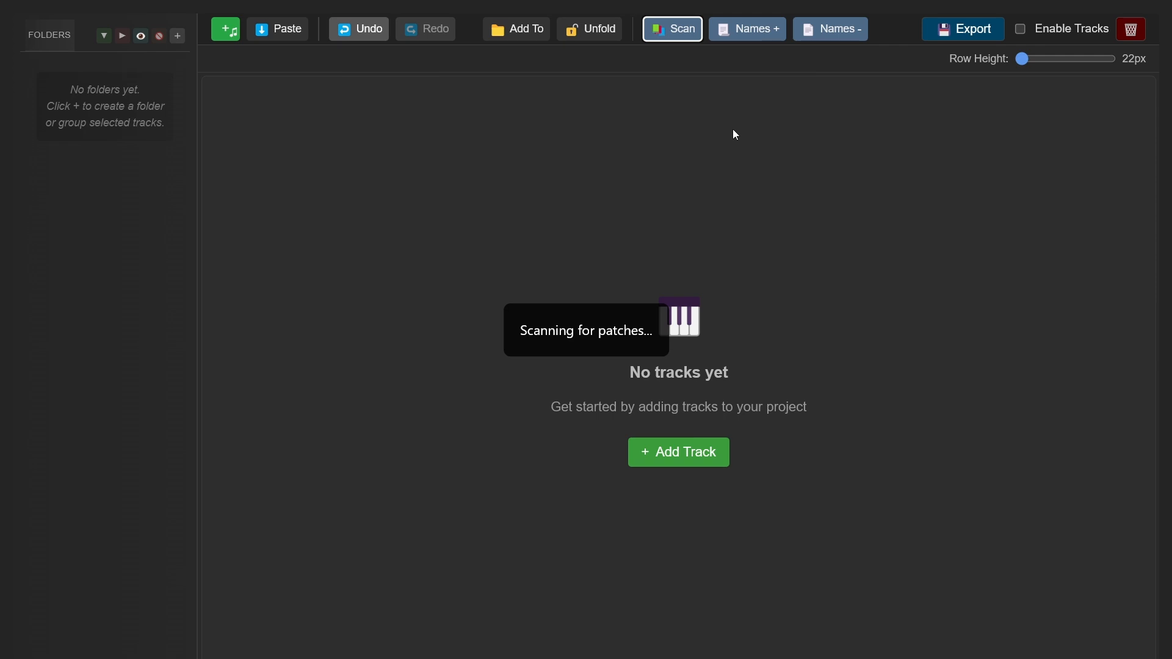
left_click(757, 106)
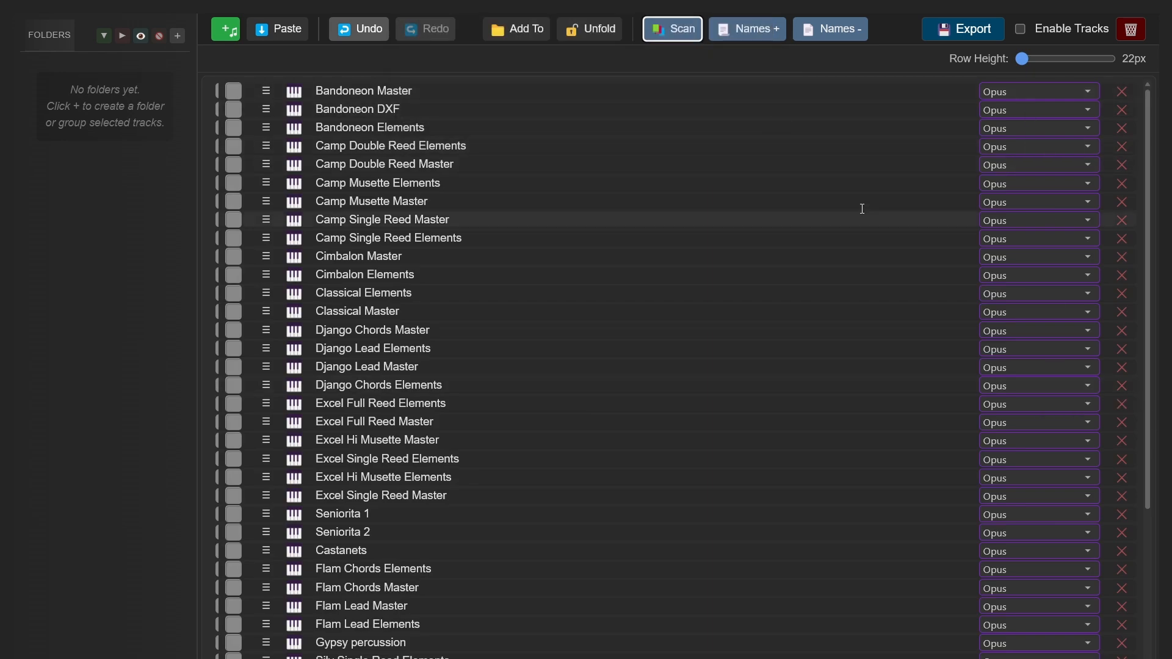
Select all scanned tracks and set their sampler to Vienna Synchron Player.
left_click(383, 127)
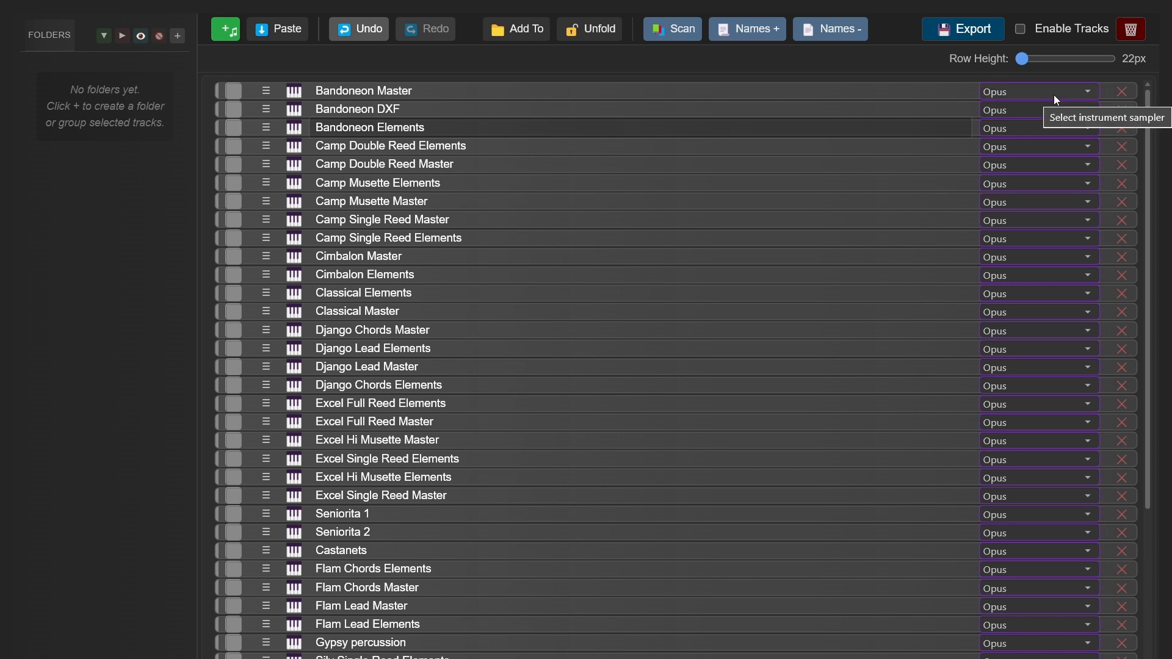
left_click(1054, 93)
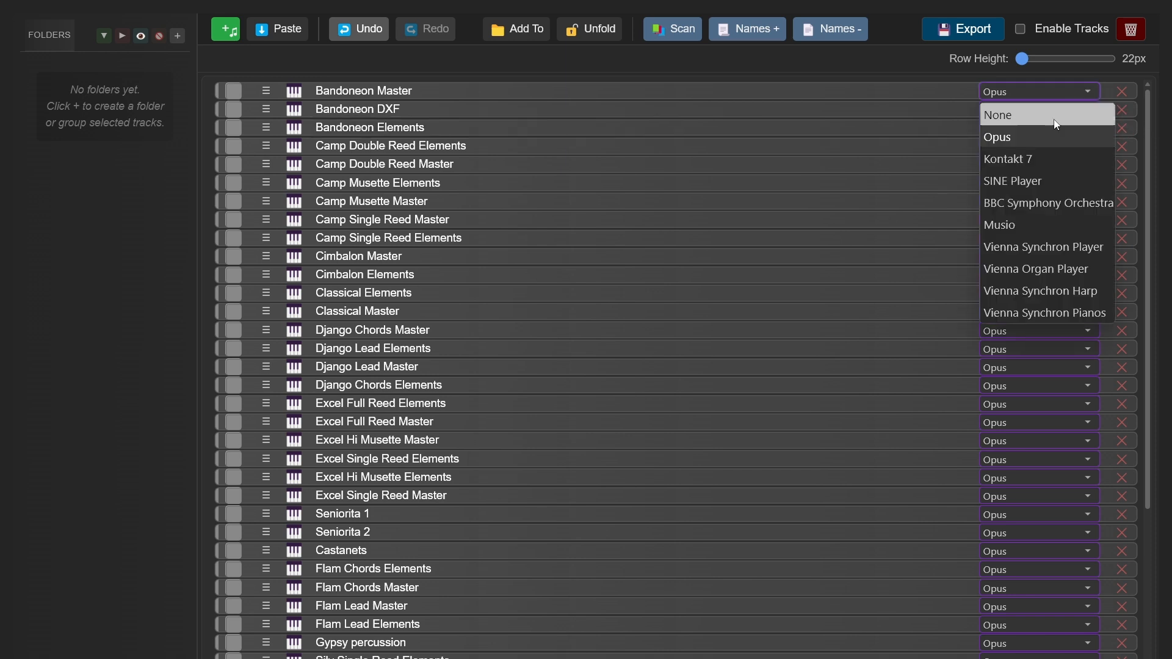
left_click(1057, 249)
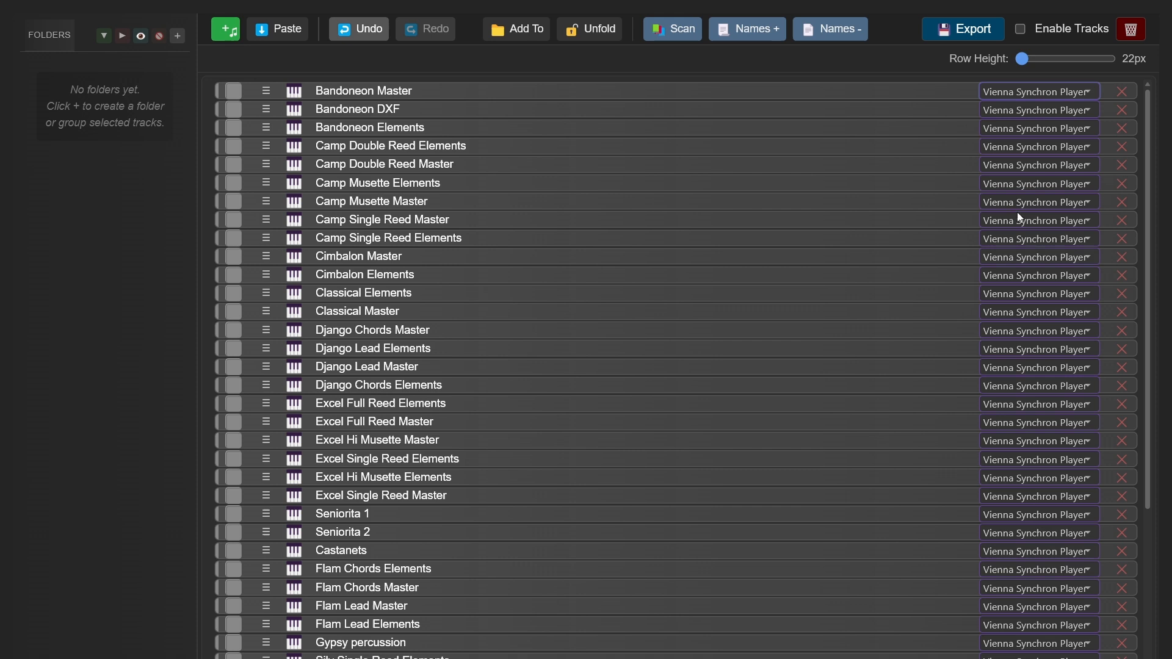
Switch the sampler of all selected tracks to Vienna Organ Player, Vienna Synchron Harp and finally Vienna Synchron Pianos.
left_click(1016, 98)
left_click(1085, 268)
left_click(1028, 97)
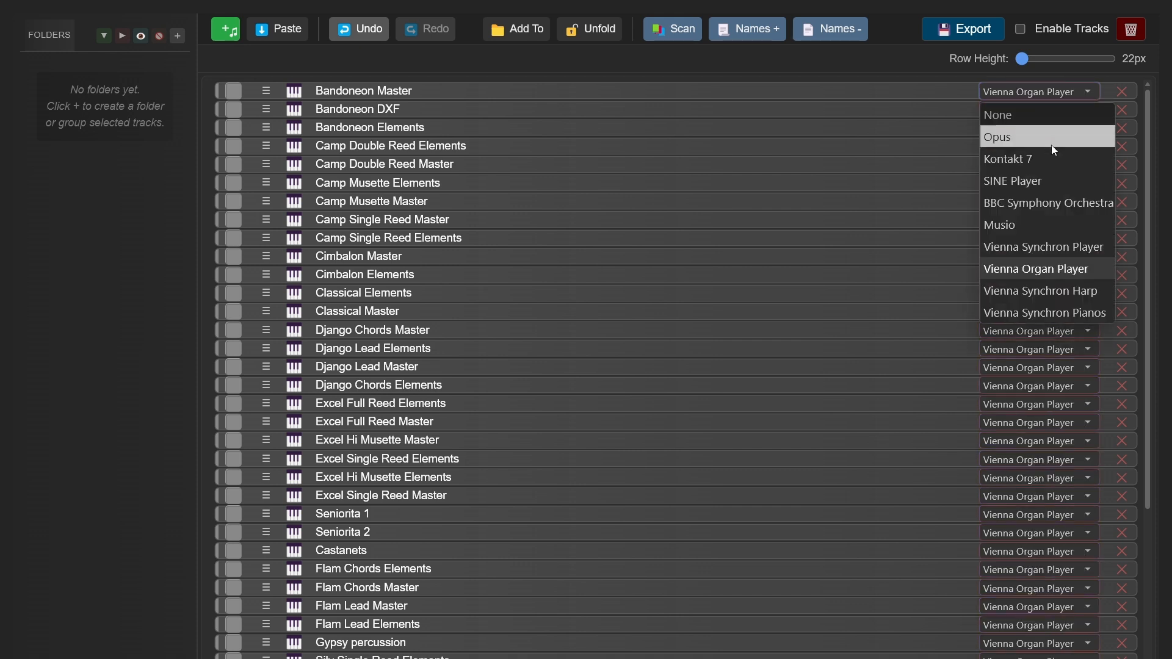
left_click(1059, 285)
left_click(1043, 93)
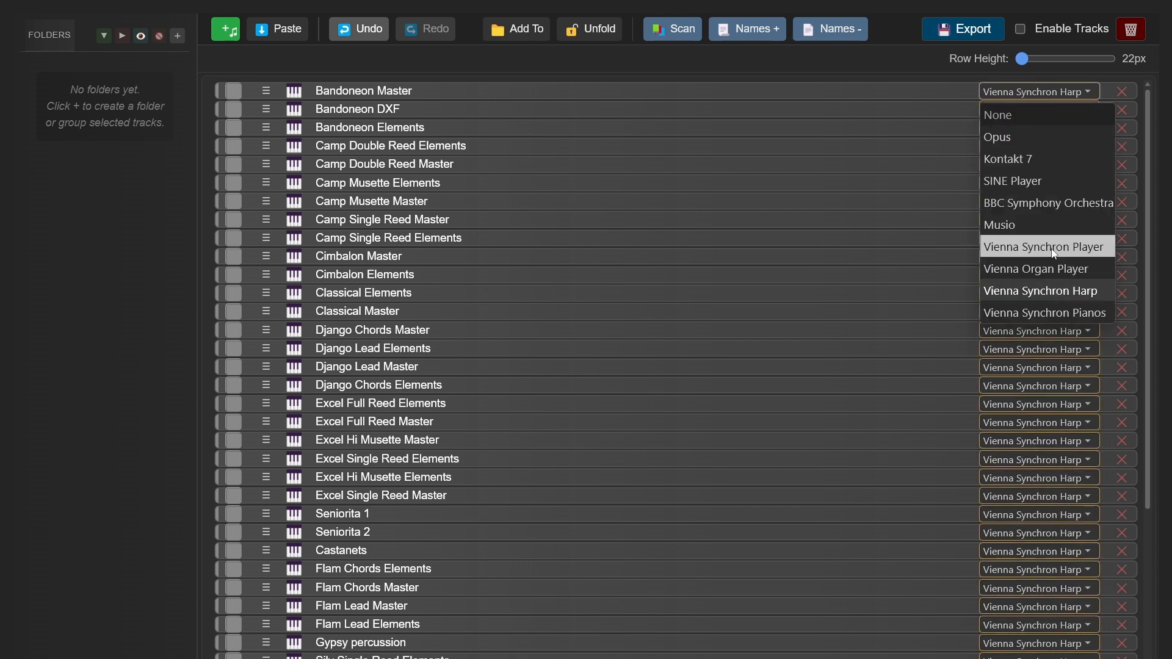
left_click(1044, 311)
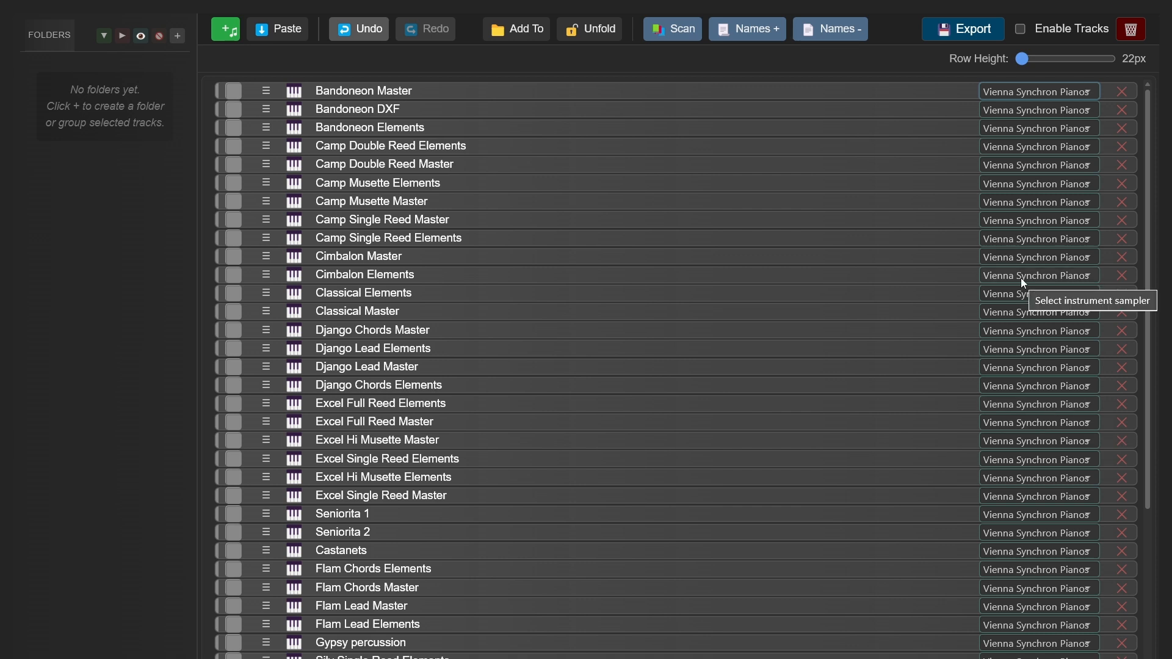
Turn the Enable Tracks option on and back off for the scanned track list.
left_click(1020, 29)
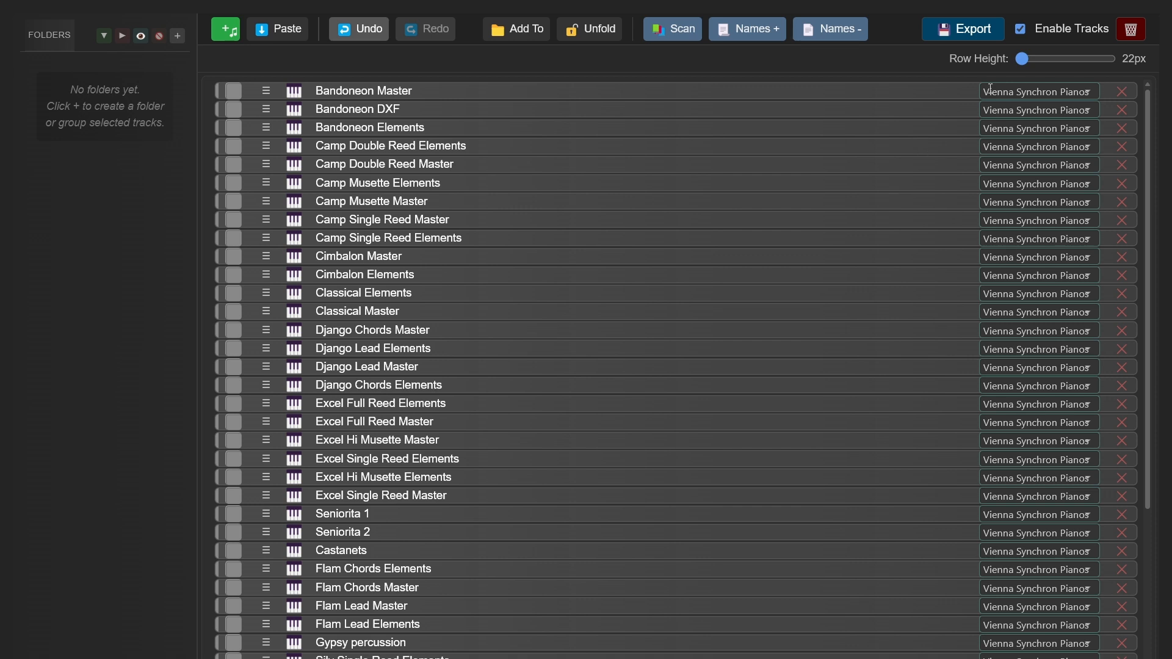
left_click(1020, 29)
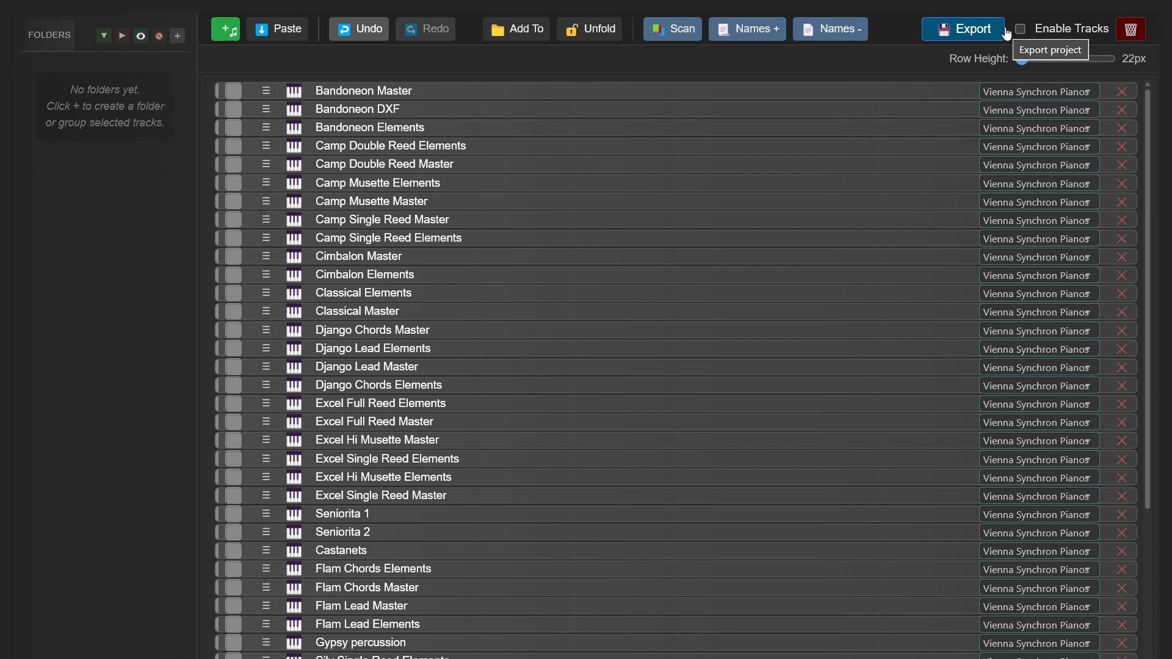
scroll(627, 127, "down", 3)
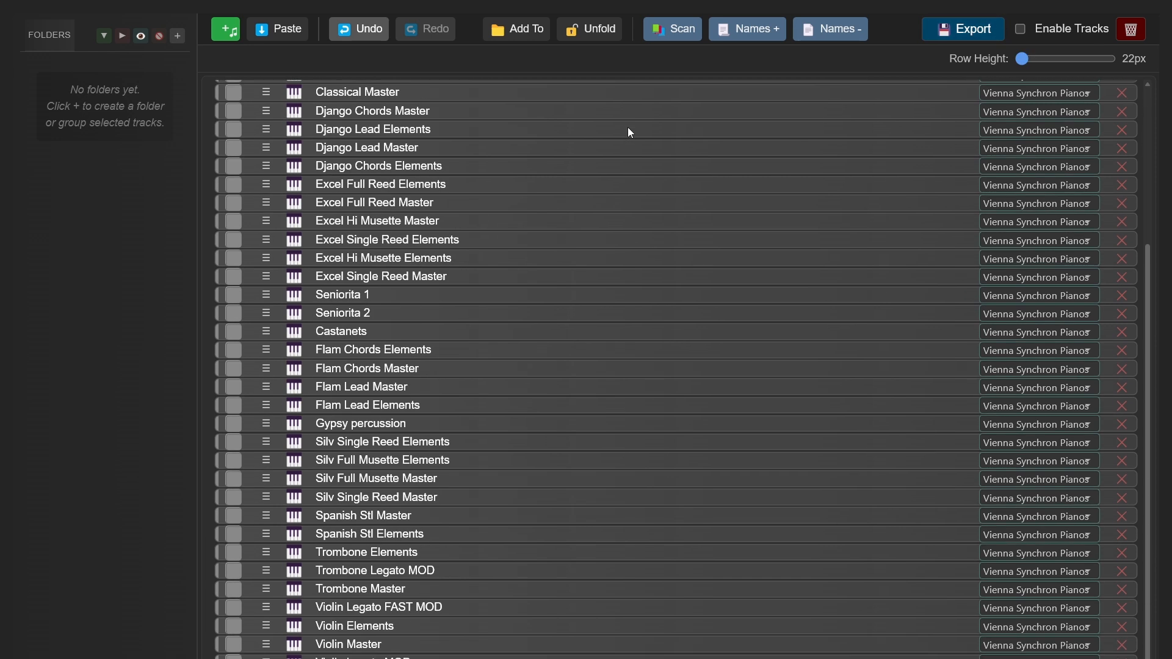
scroll(679, 160, "up", 3)
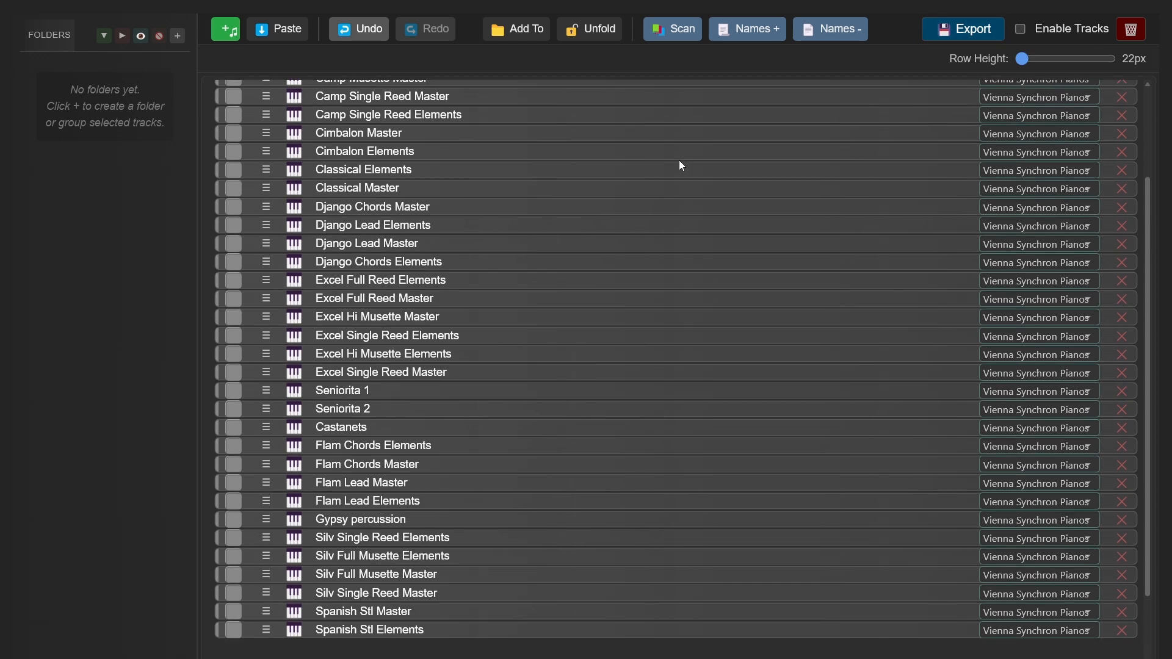
scroll(600, 278, "down", 3)
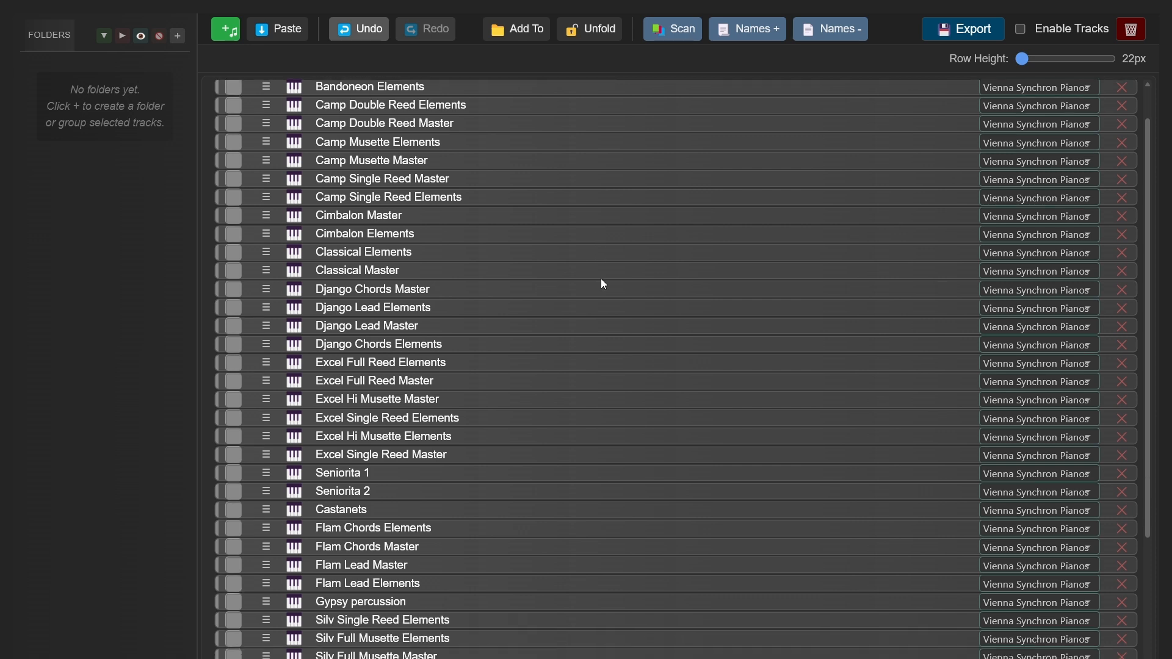
mouse_move(1023, 64)
left_mouse_down()
mouse_move(1091, 61)
mouse_move(1021, 61)
left_mouse_up()
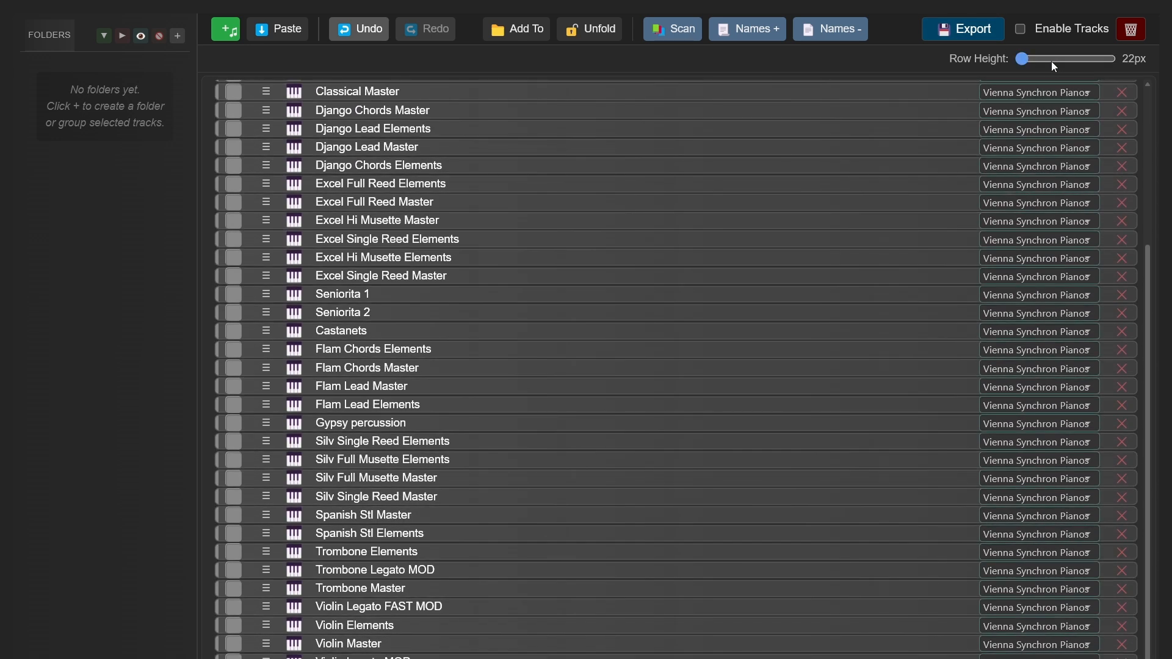